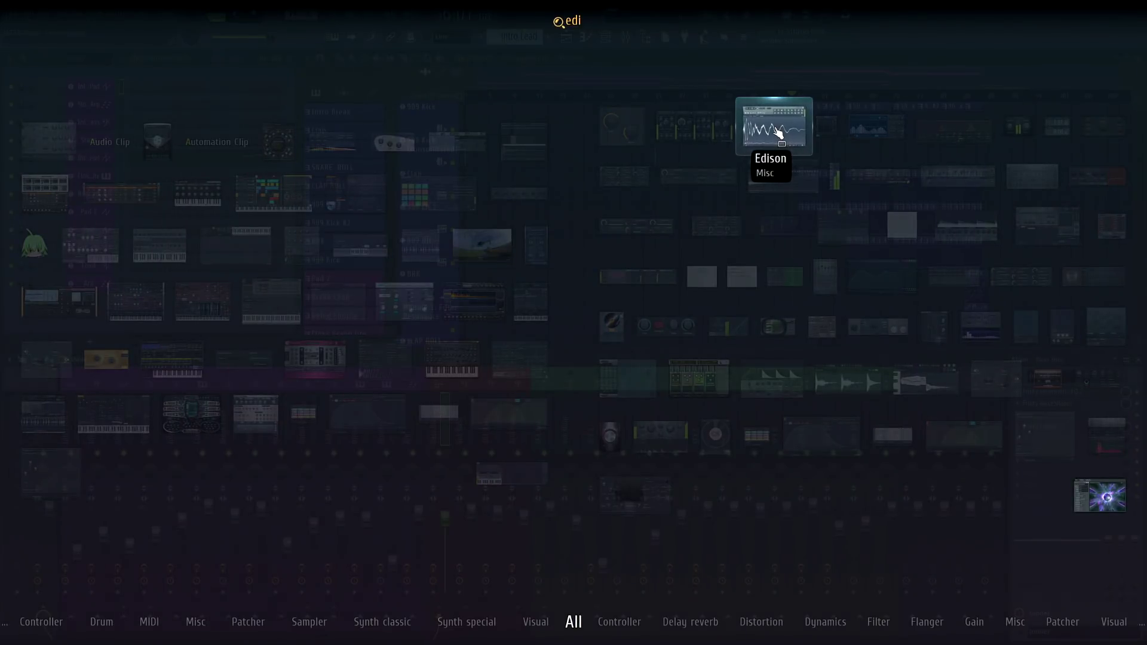
# Step: Load Edison onto a Bass Bus mixer insert slot and check the audio input device settings
pyautogui.moveTo(778, 133); pyautogui.dragTo(1043, 438)
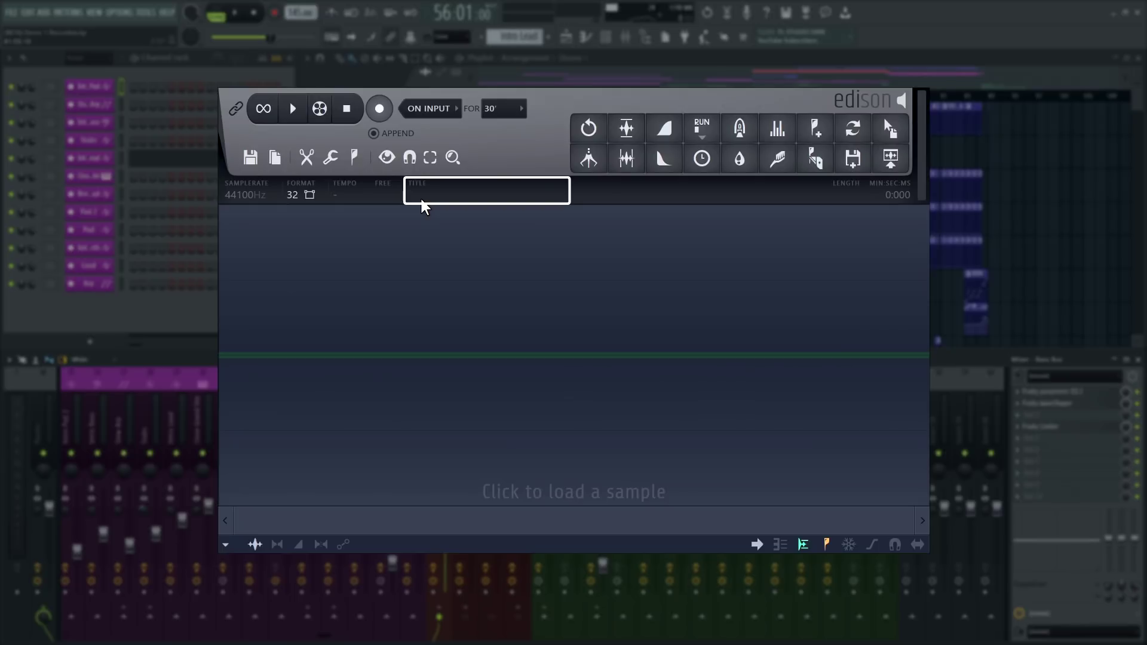
pyautogui.click(421, 196)
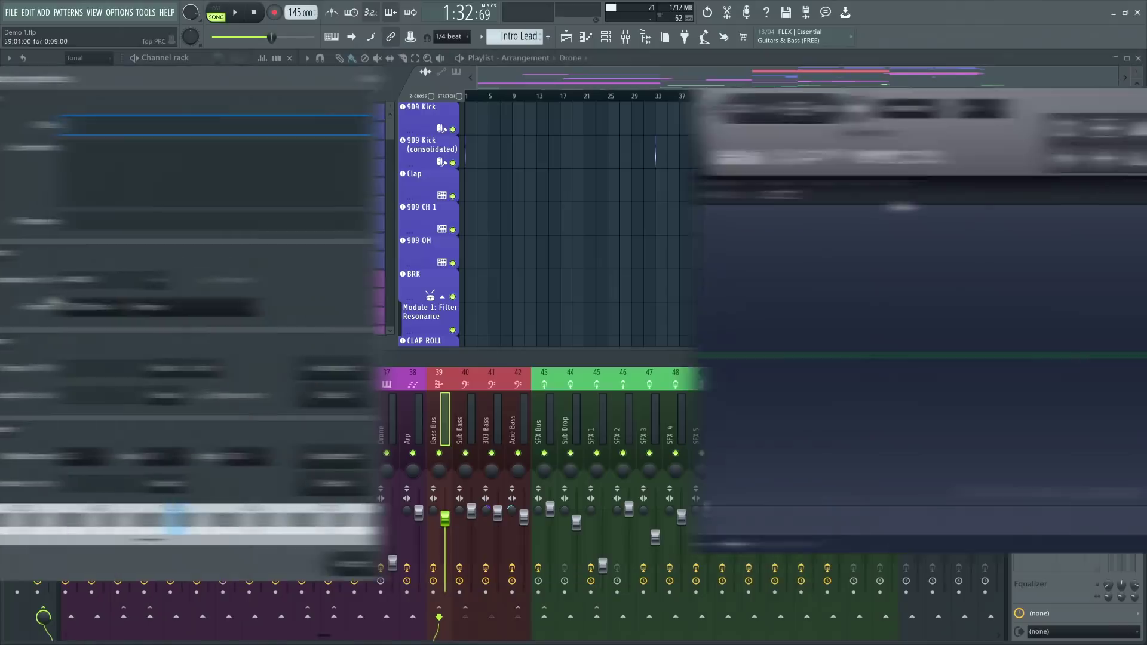
pyautogui.click(127, 15)
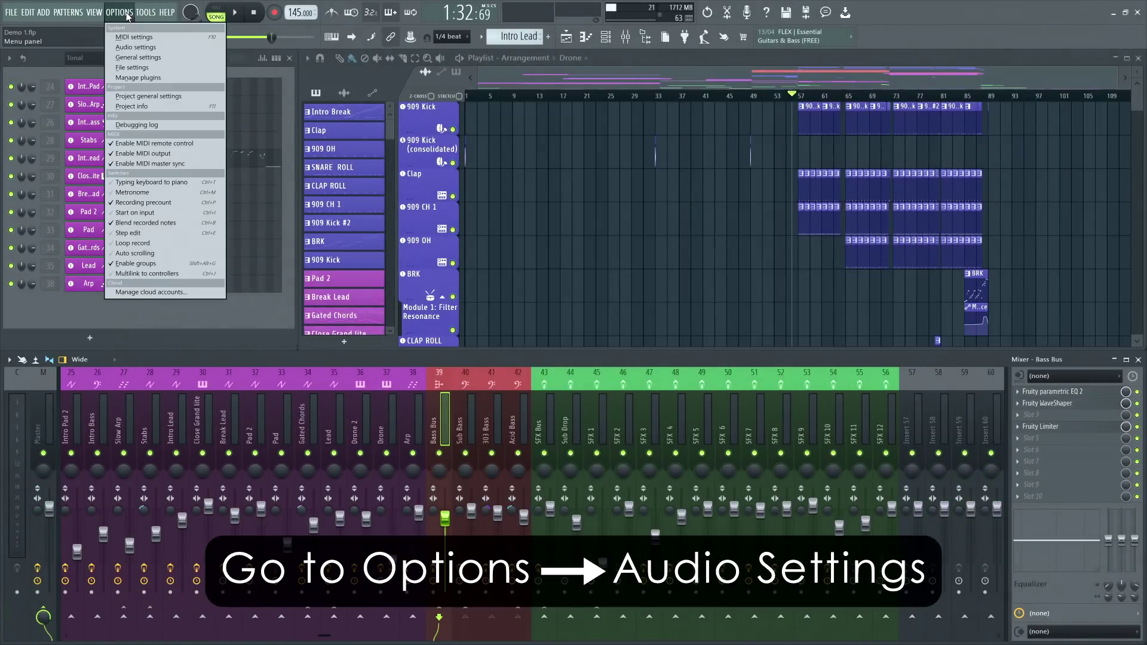
pyautogui.click(136, 47)
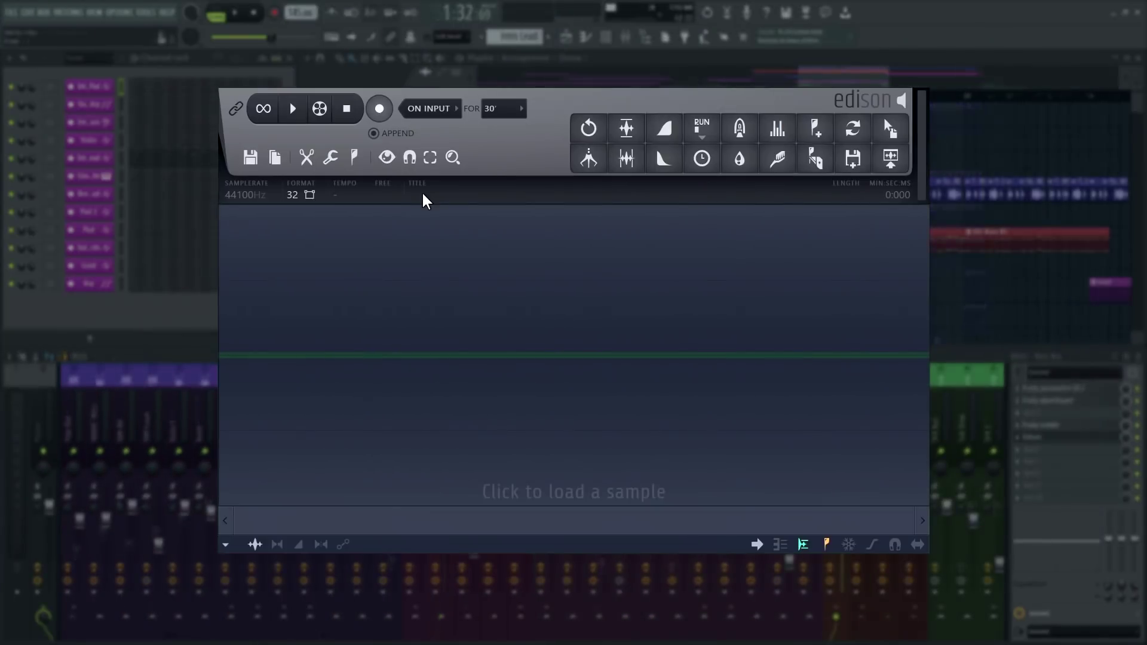
# Step: Set Edison's sample properties to 44100 Hz, 32Bit float and Stereo, then accept them
pyautogui.click(423, 195)
pyautogui.click(580, 254)
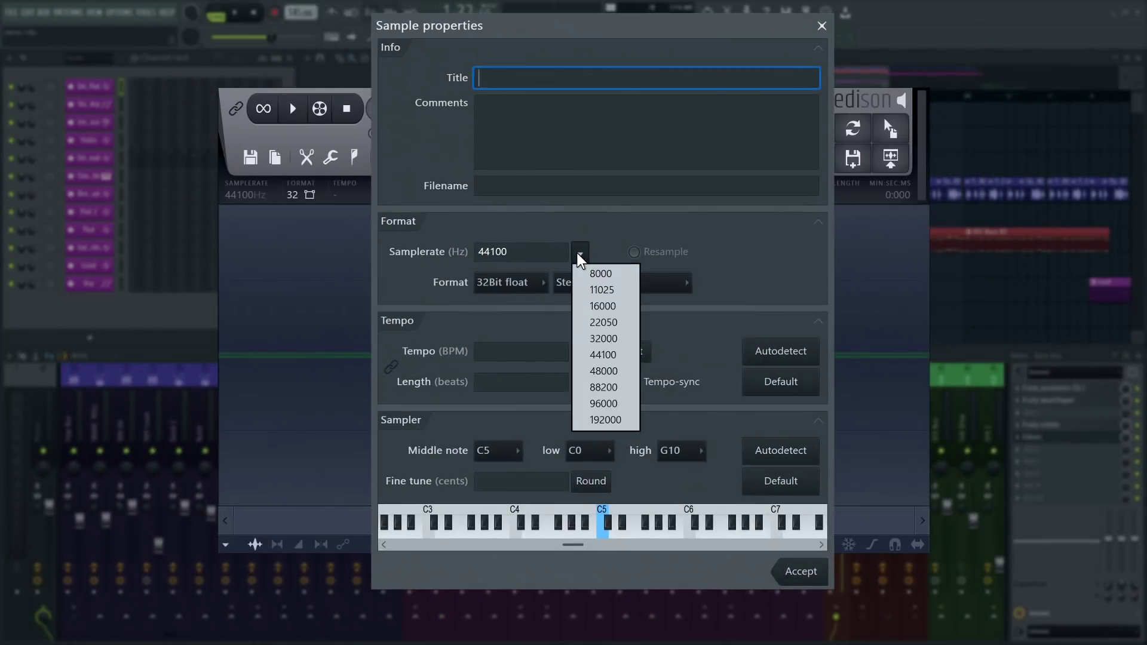
pyautogui.click(598, 353)
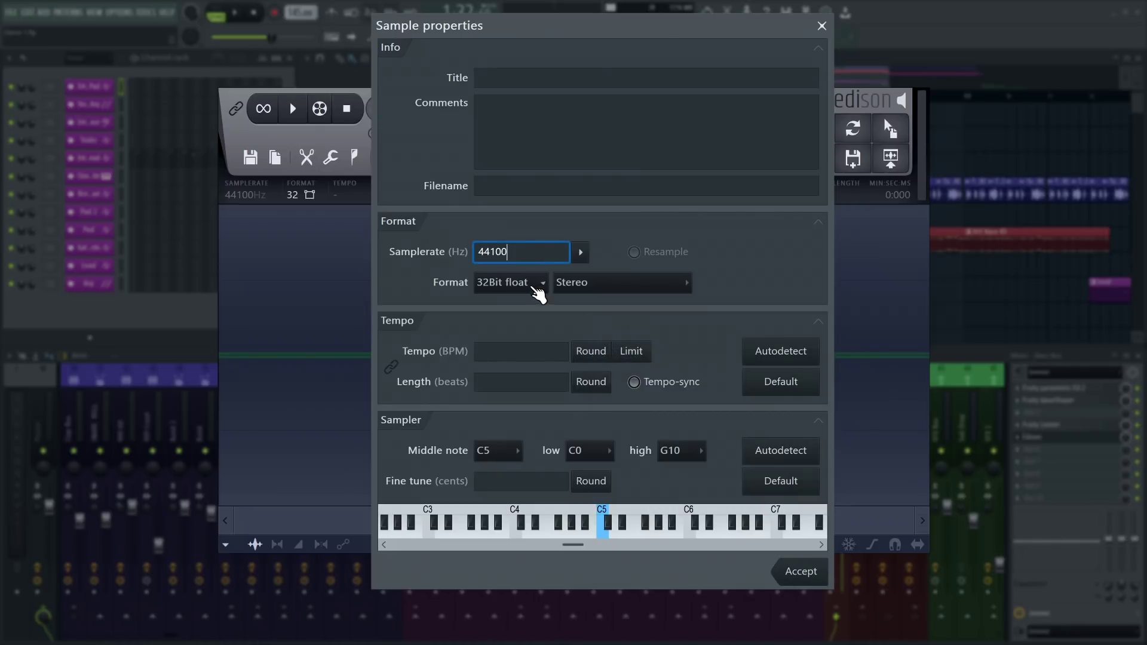
pyautogui.click(540, 284)
pyautogui.click(522, 318)
pyautogui.click(687, 283)
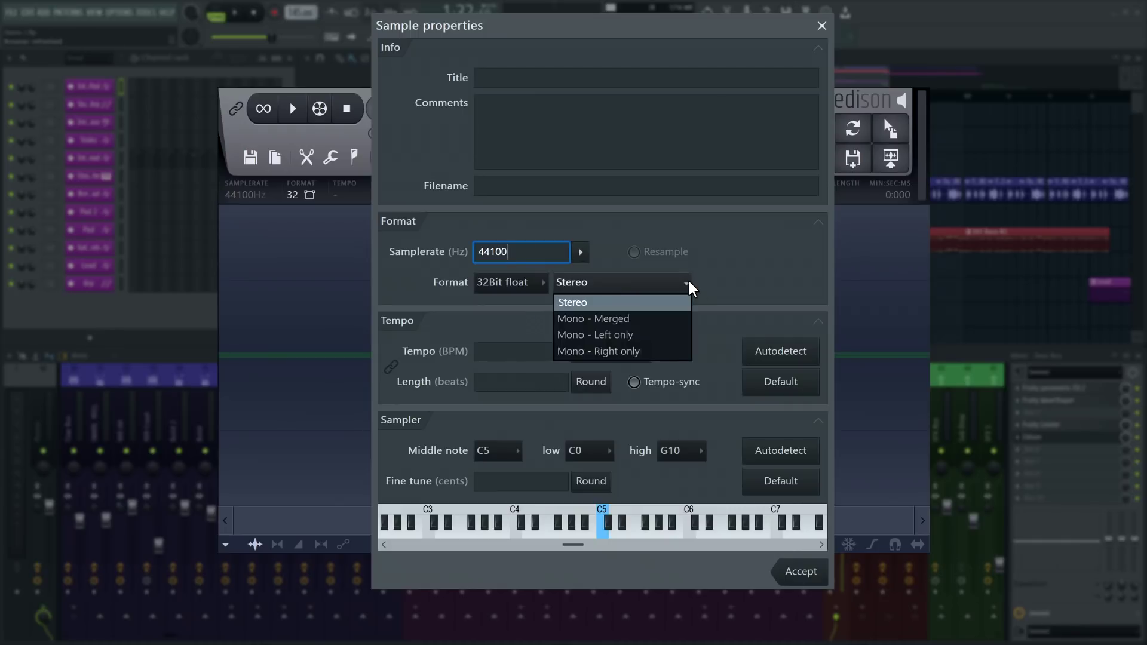
pyautogui.click(687, 283)
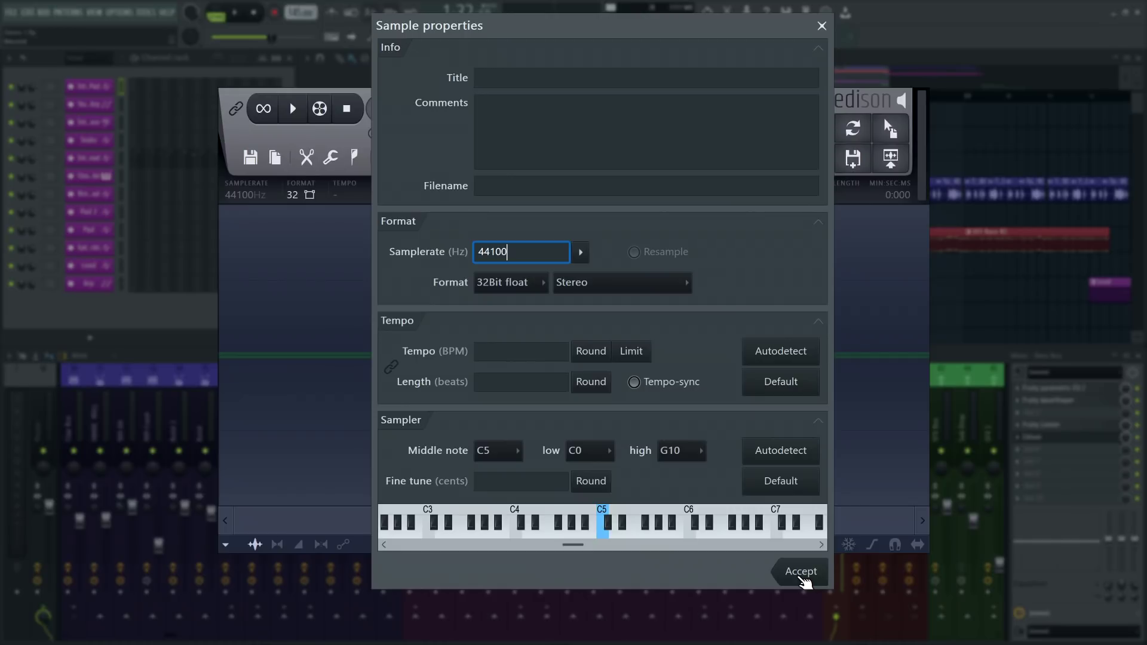
pyautogui.click(801, 573)
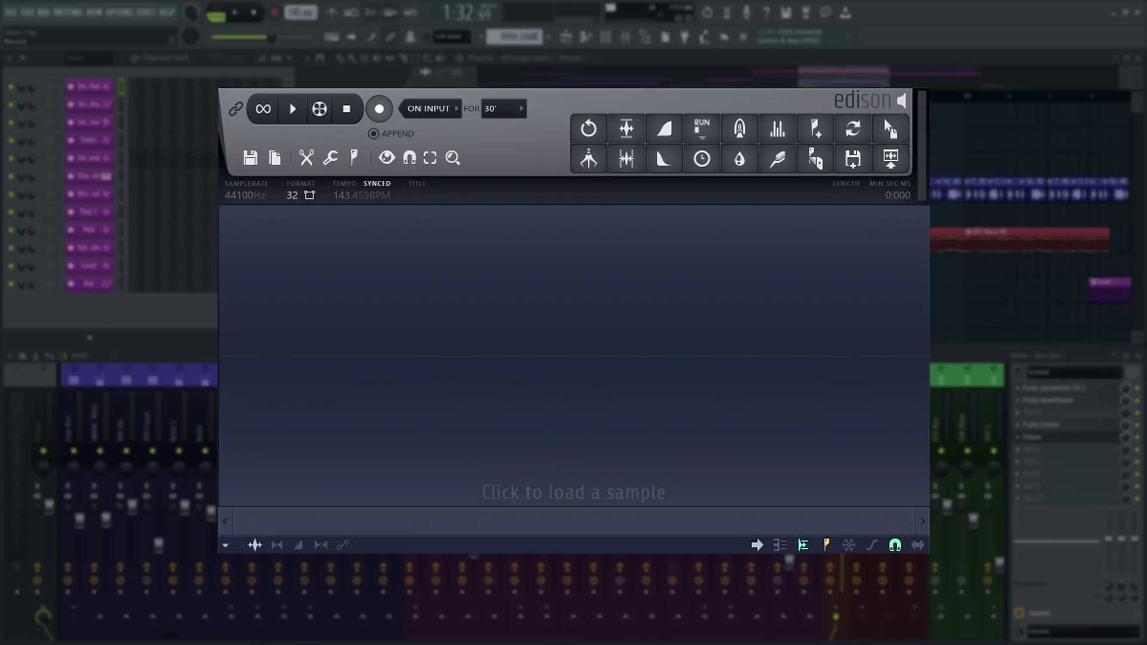
# Step: Record a roughly 17-second take, play it back, and set Edison's recording trigger to On play
pyautogui.press('r')
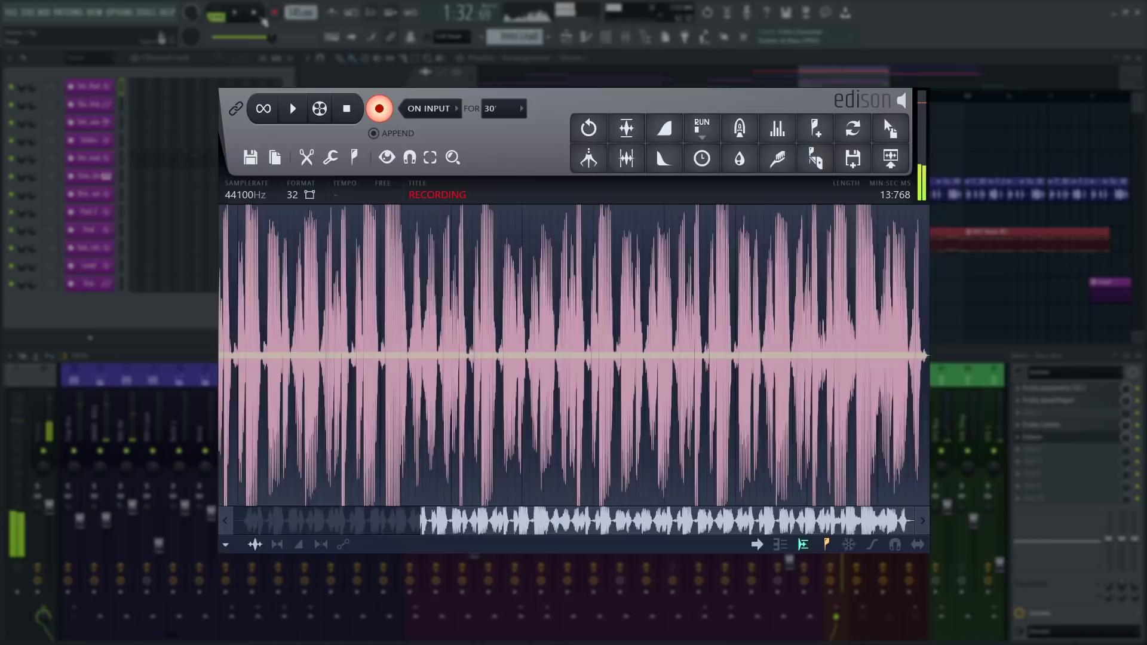
pyautogui.click(353, 107)
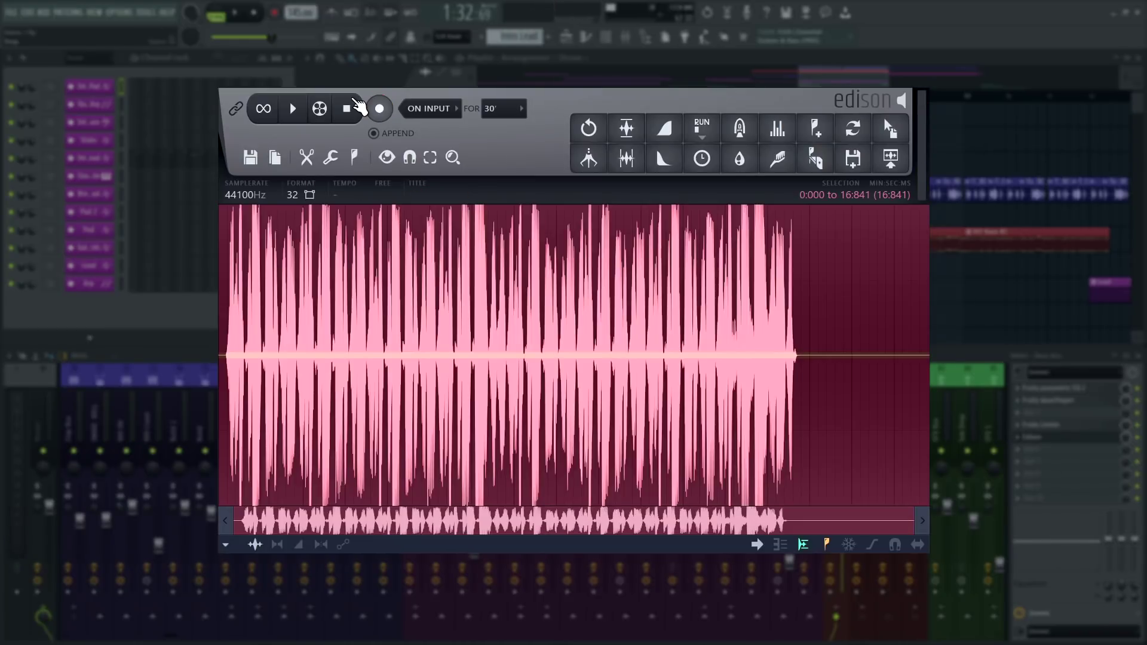
pyautogui.click(457, 109)
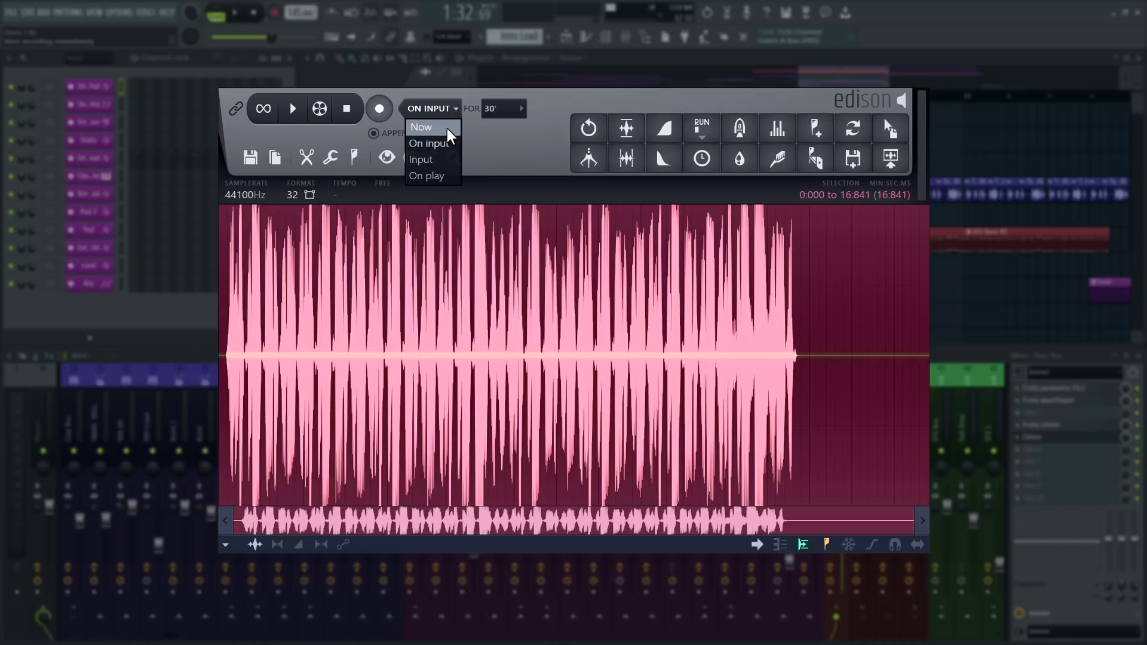
pyautogui.click(292, 108)
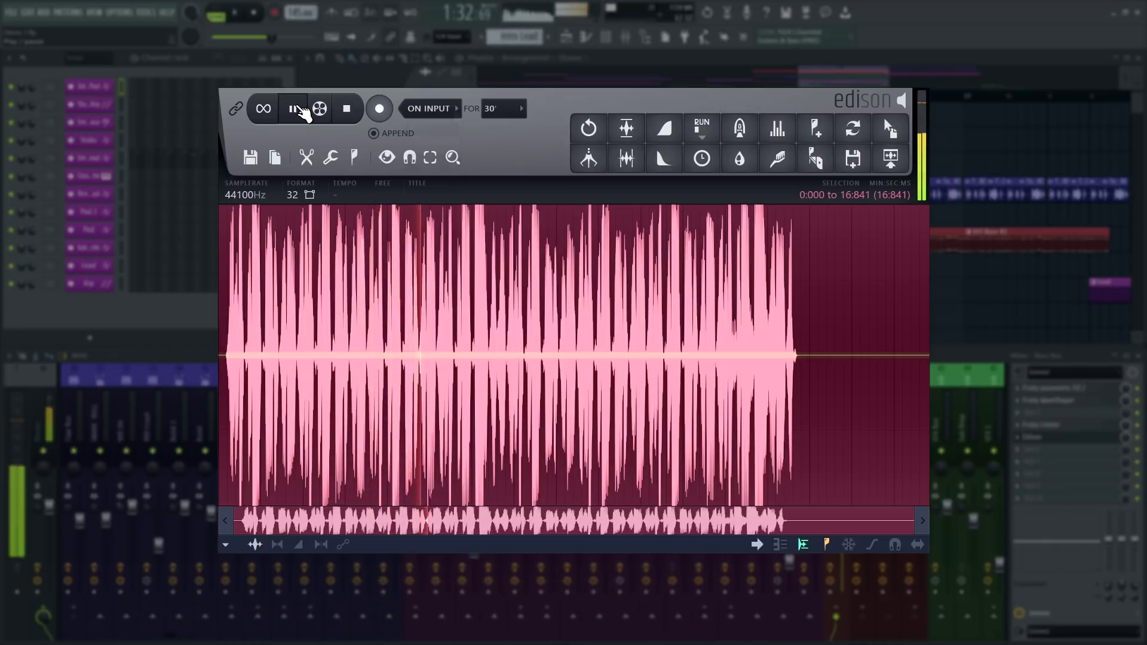
pyautogui.click(293, 109)
pyautogui.click(430, 108)
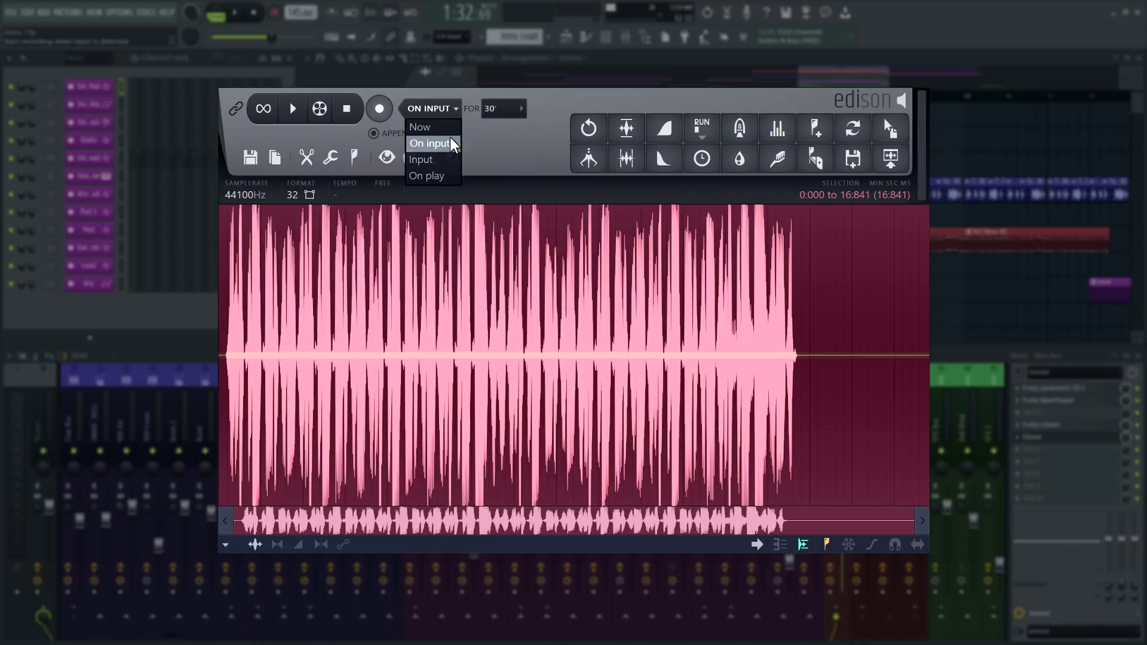
pyautogui.click(450, 173)
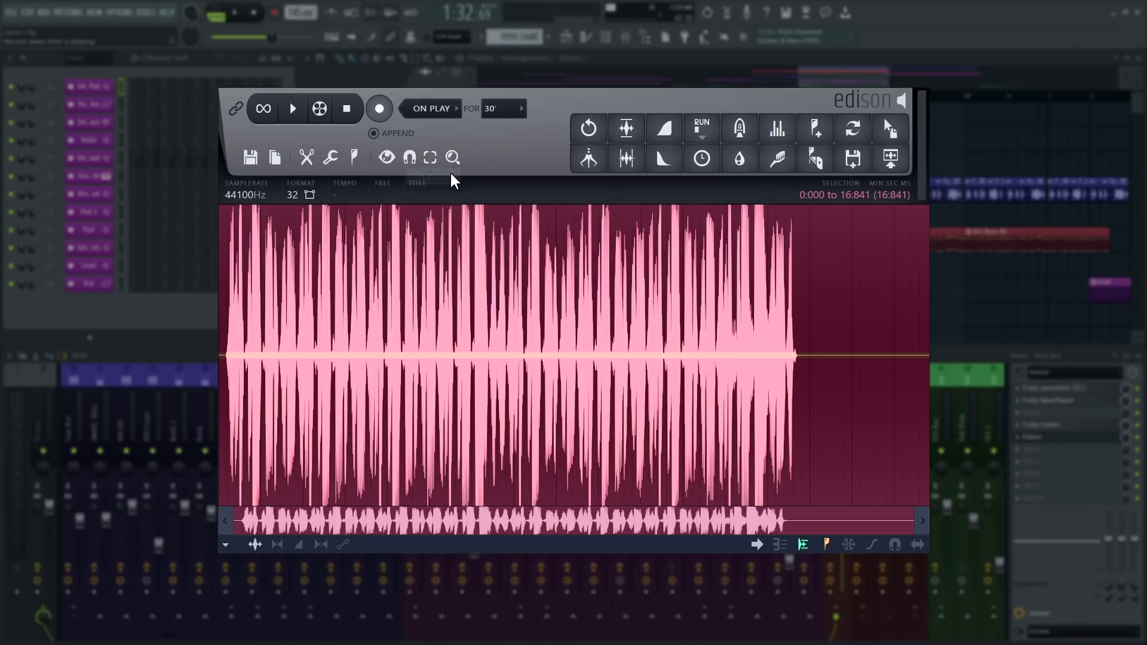
# Step: Change Edison's recording length limit from 30 minutes to Forever
pyautogui.click(522, 110)
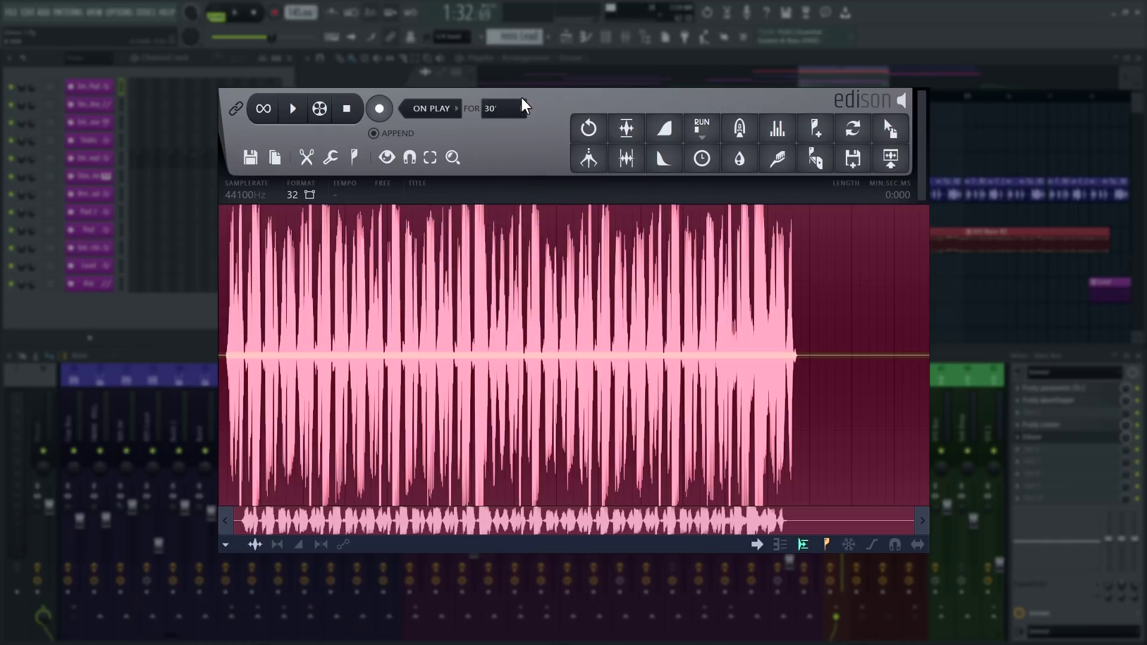
pyautogui.click(522, 110)
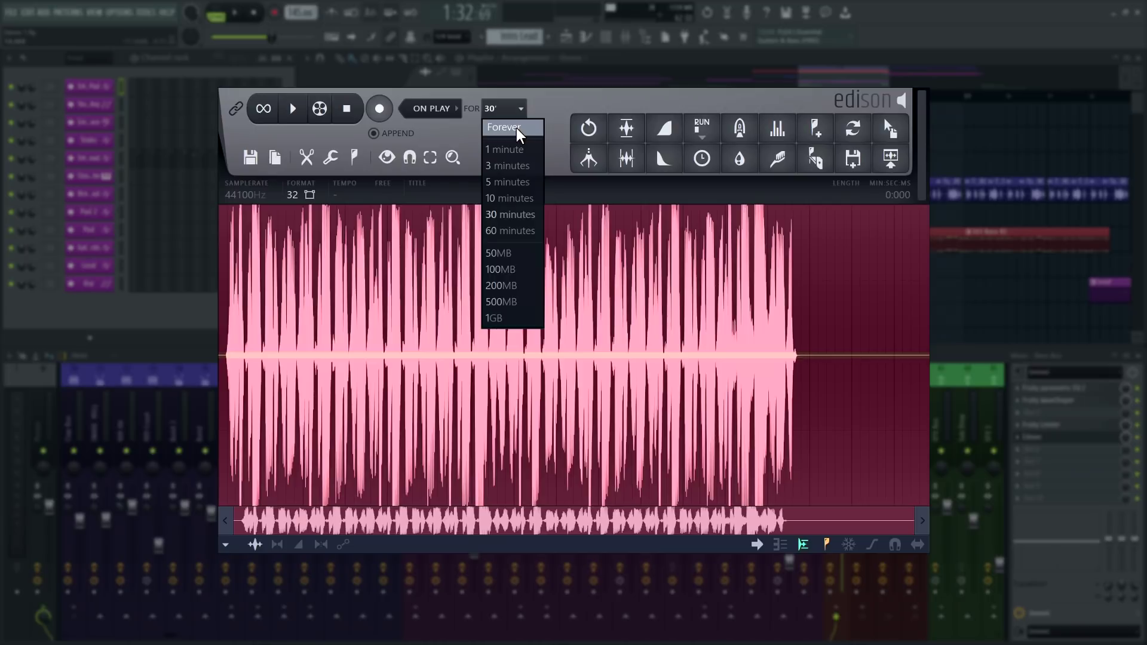
pyautogui.click(517, 128)
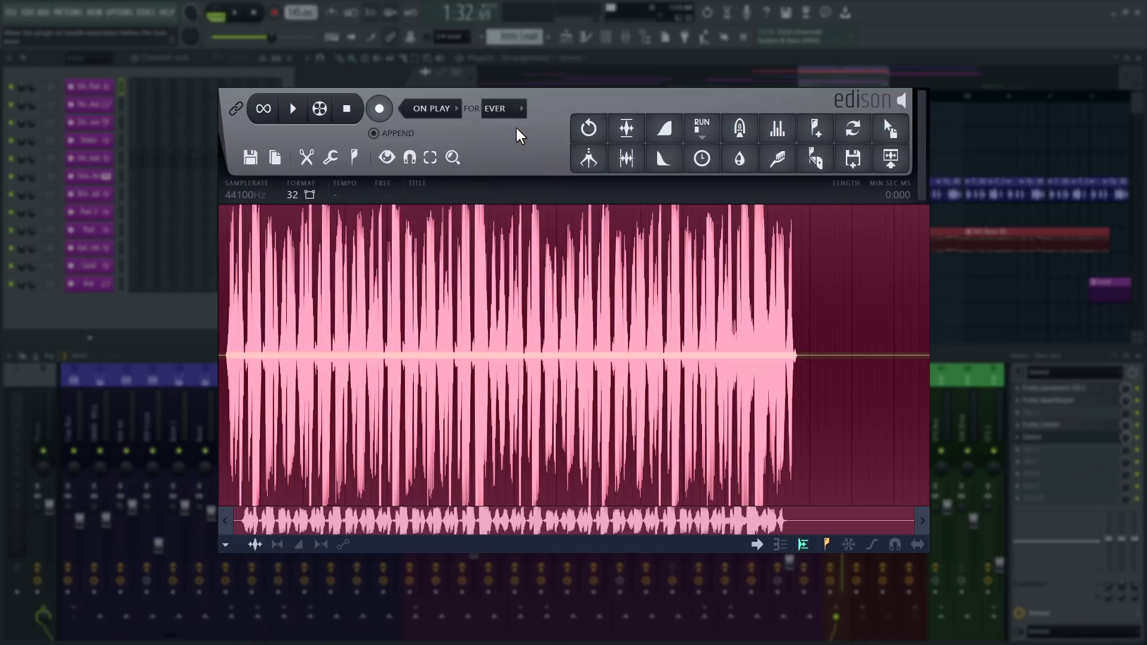
# Step: Record a 13-second take during song playback and sync its tempo to 145 BPM
pyautogui.press('space')
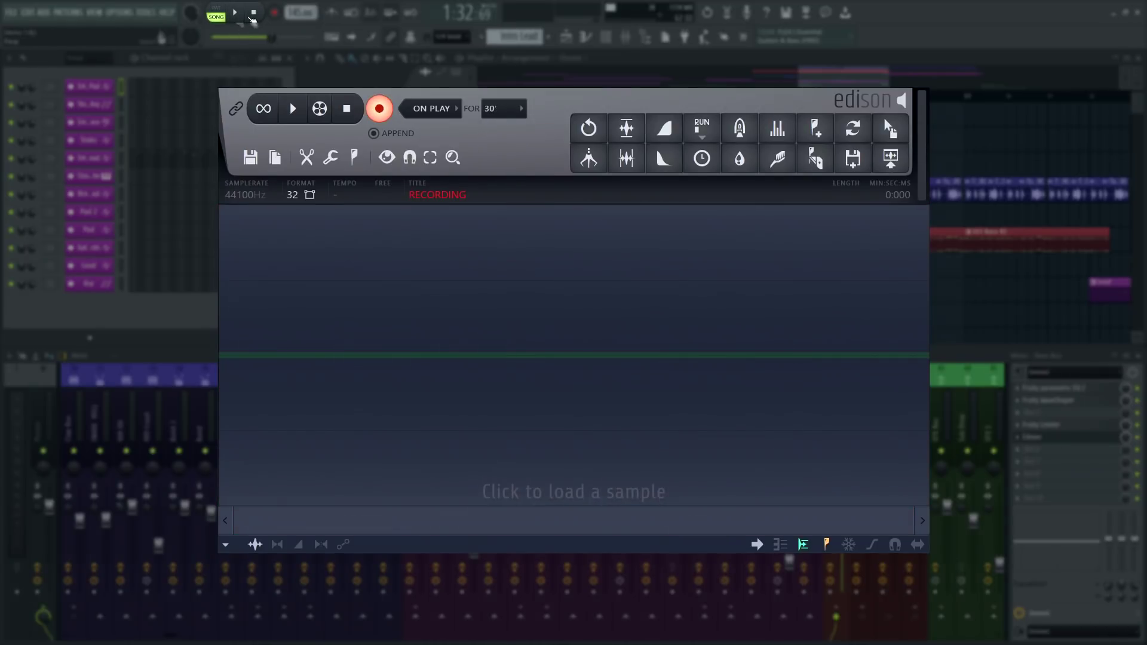
pyautogui.click(236, 14)
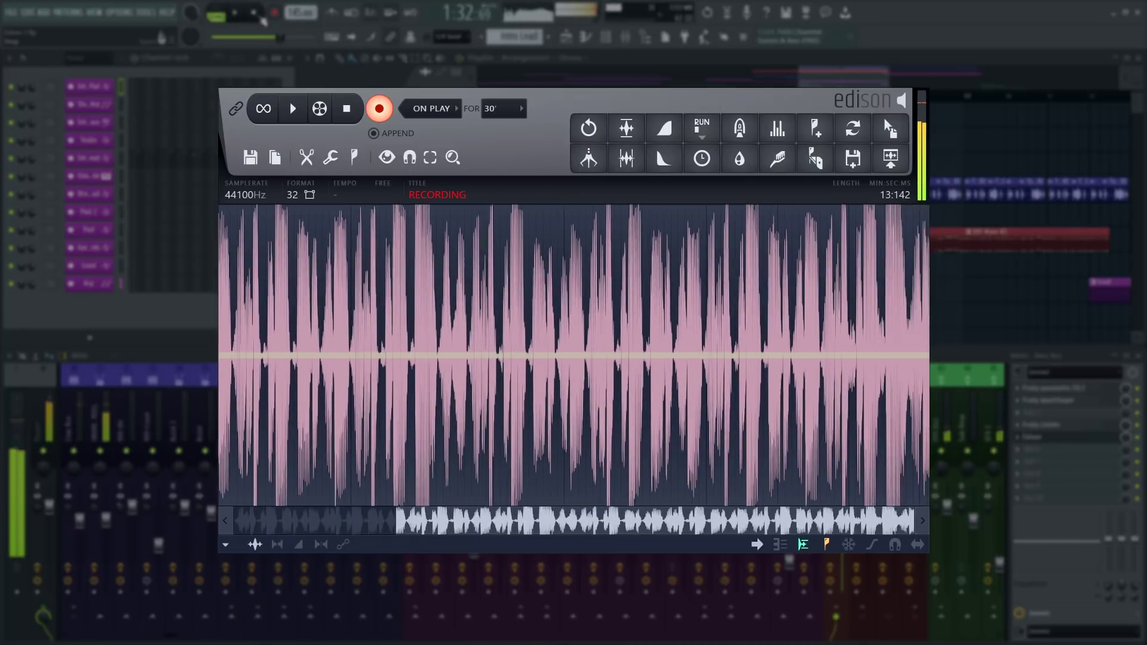
pyautogui.click(347, 109)
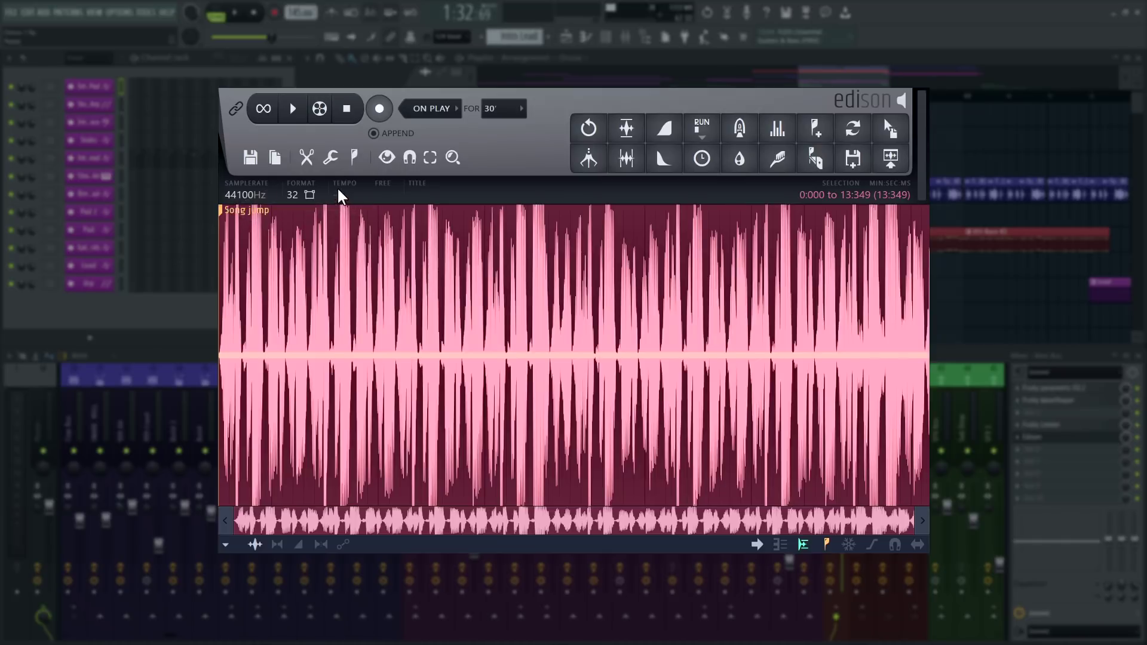
pyautogui.click(361, 186)
pyautogui.click(379, 230)
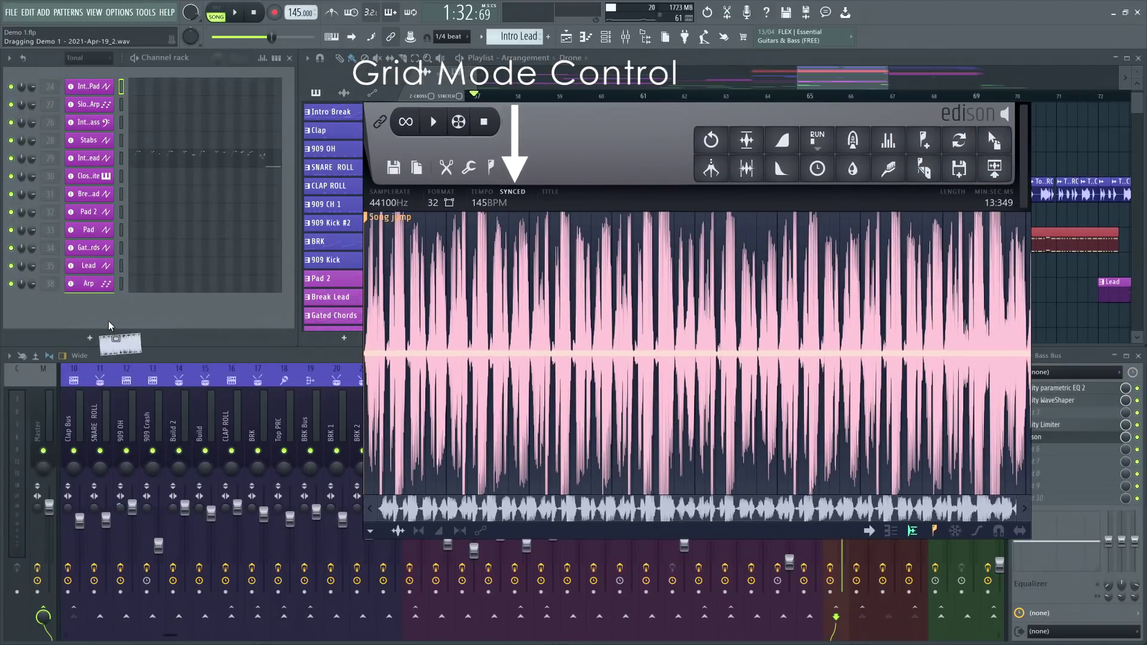
# Step: Drop the take into the Channel rack and autodetect its tempo for time stretching
pyautogui.moveTo(108, 321); pyautogui.dragTo(105, 317)
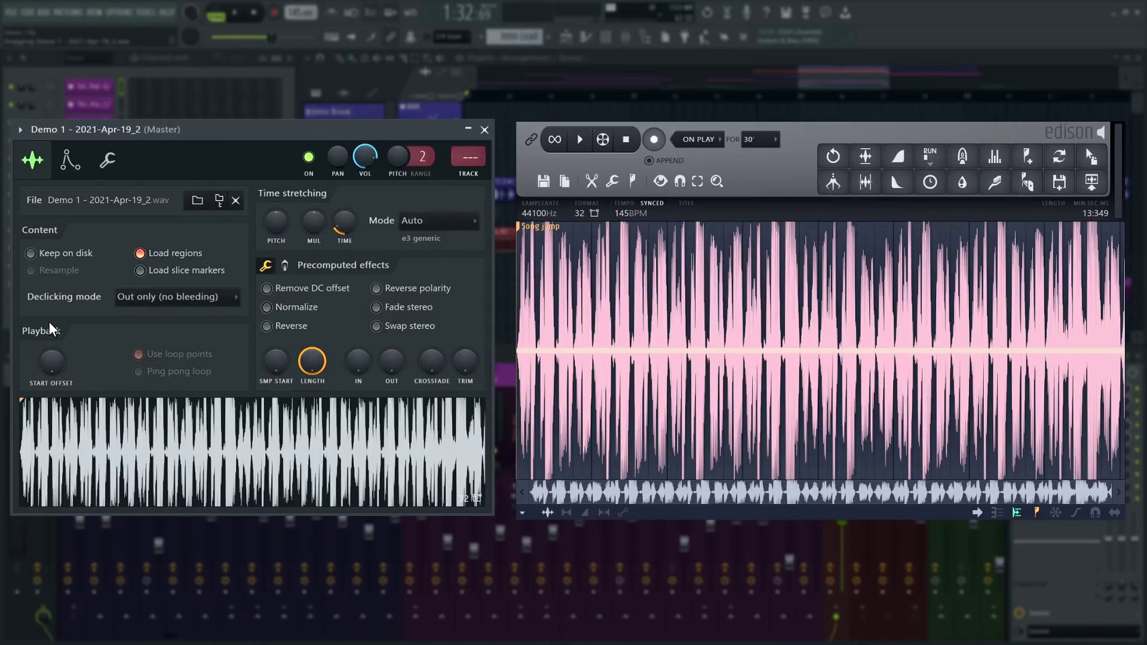
pyautogui.rightClick(346, 234)
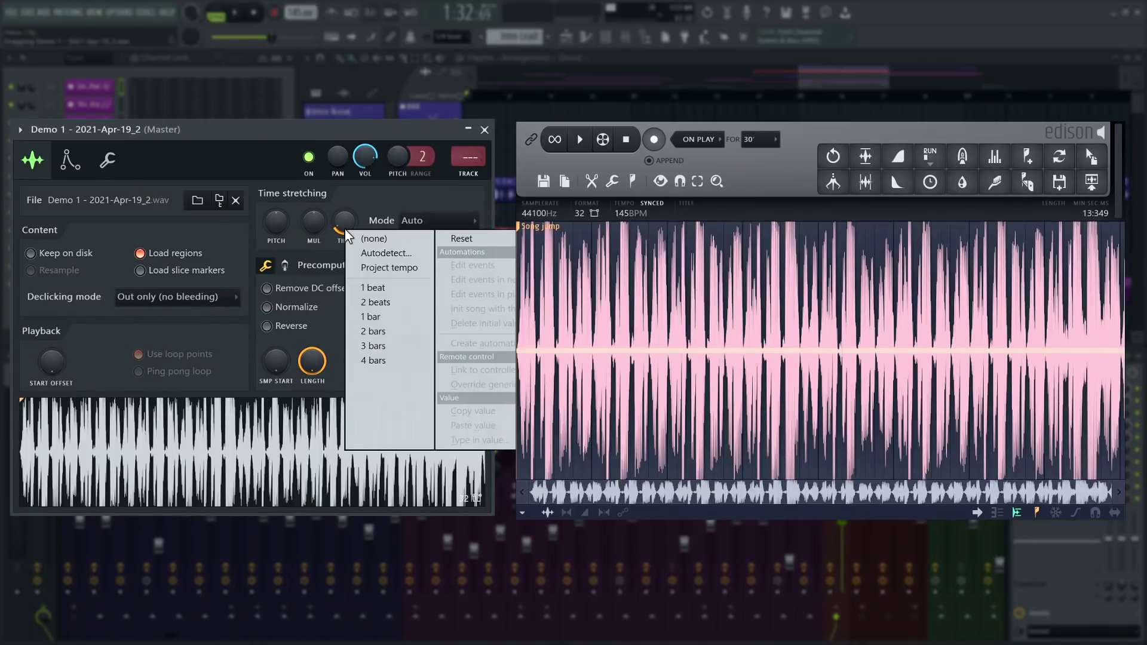
pyautogui.click(366, 254)
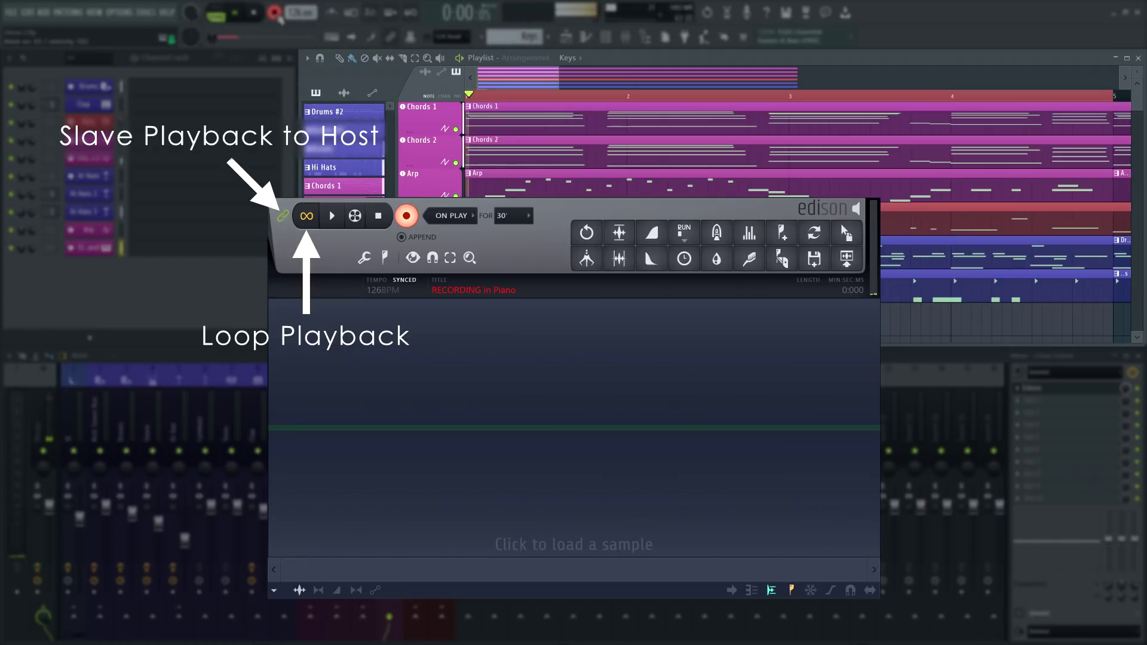
# Step: Loop-record four piano takes during playback, then step back and forth between the takes
pyautogui.press('space')
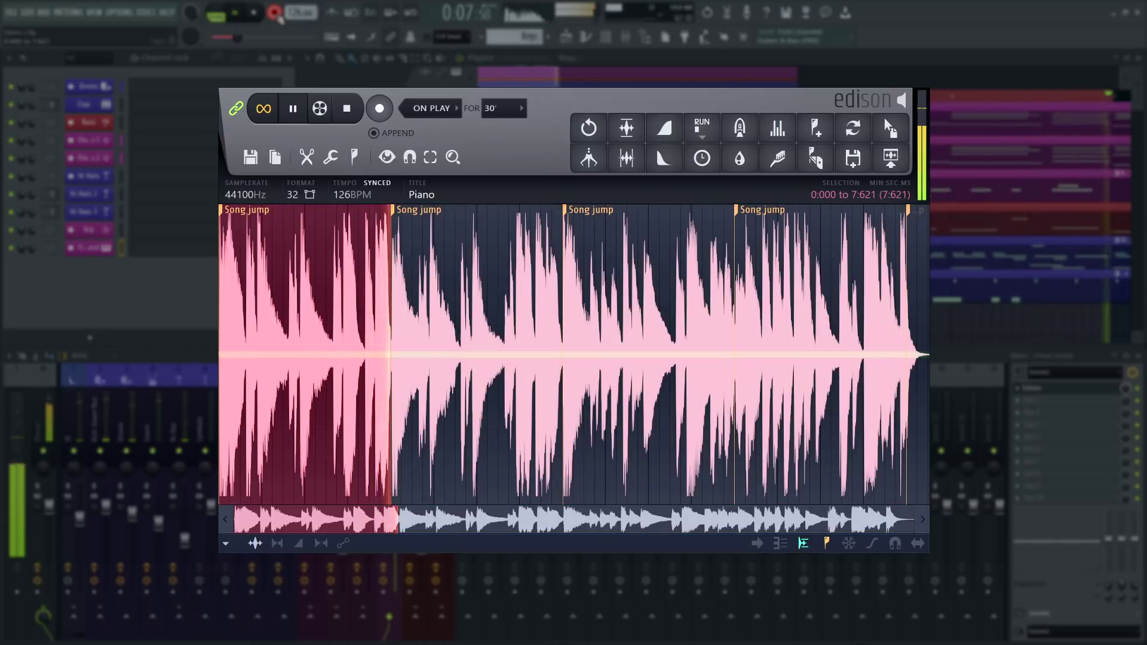
pyautogui.press('Right')
pyautogui.press('Right')
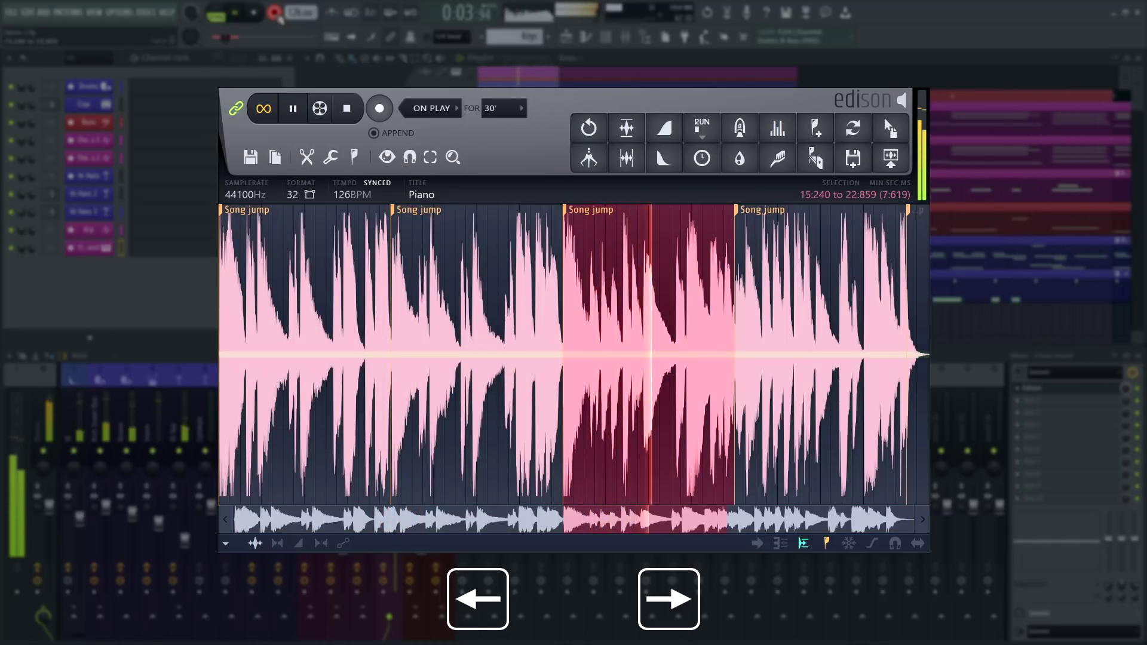
pyautogui.press('Right')
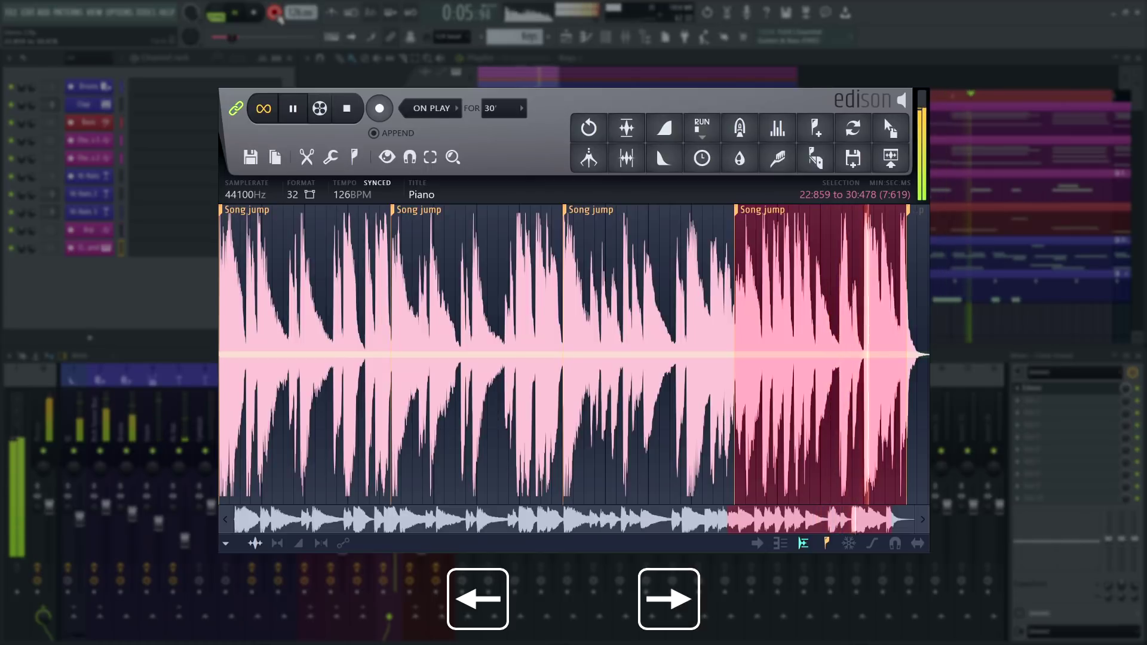
pyautogui.press('Left')
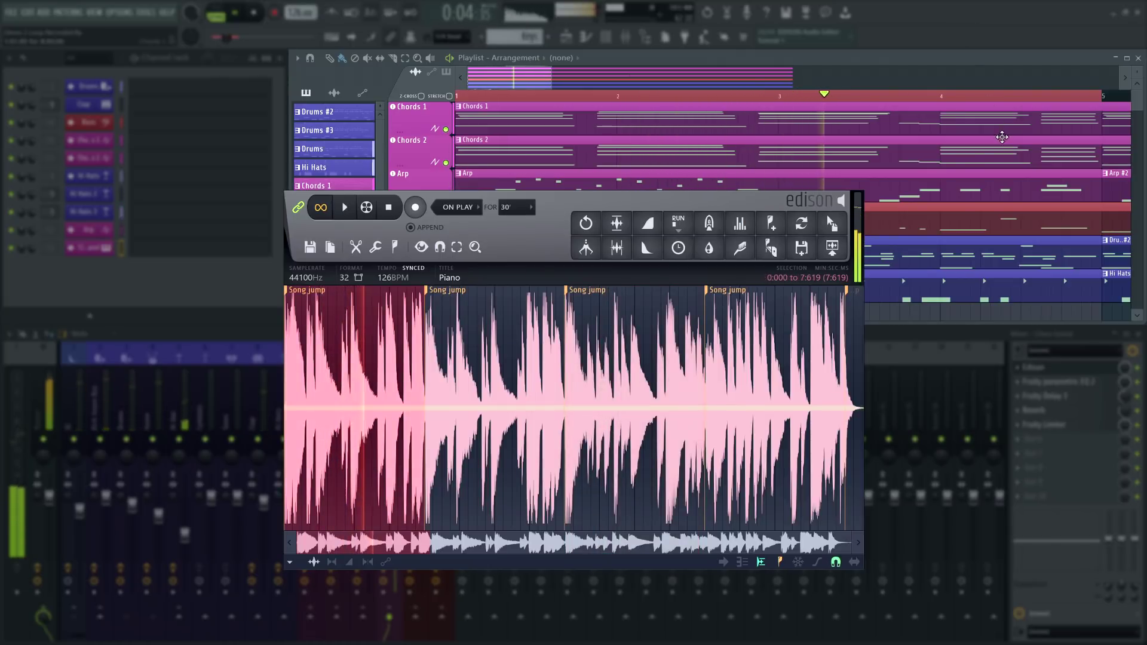
# Step: Send the first piano take to the Close Grand playlist track as clip Piano_3
pyautogui.scroll(-5, 1002, 137)
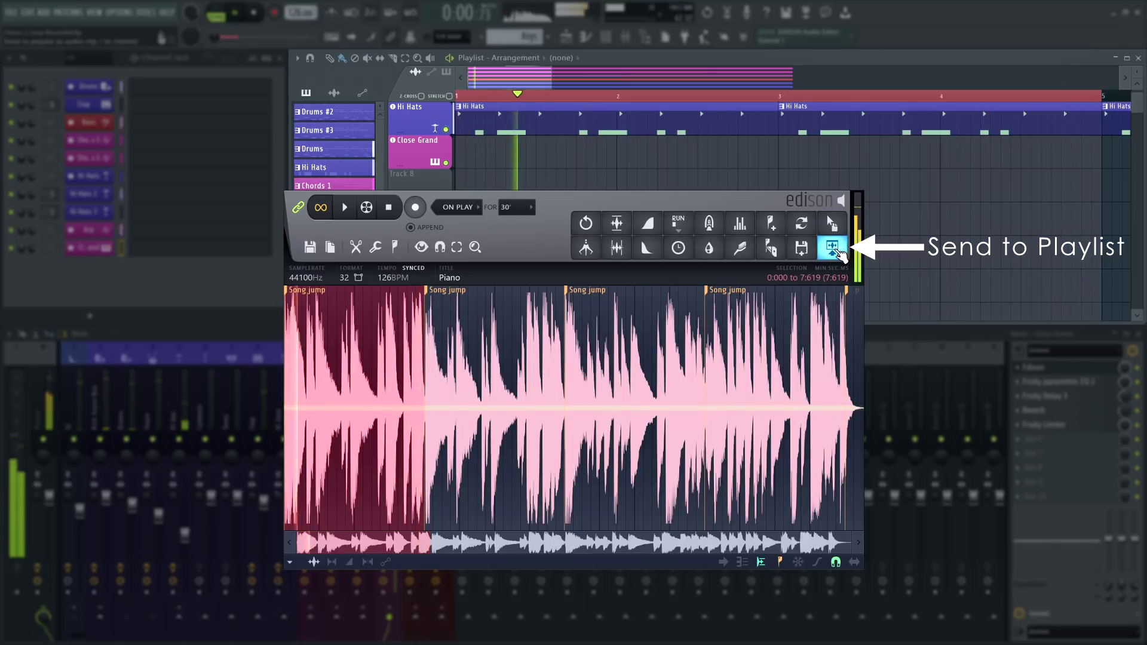
pyautogui.click(839, 251)
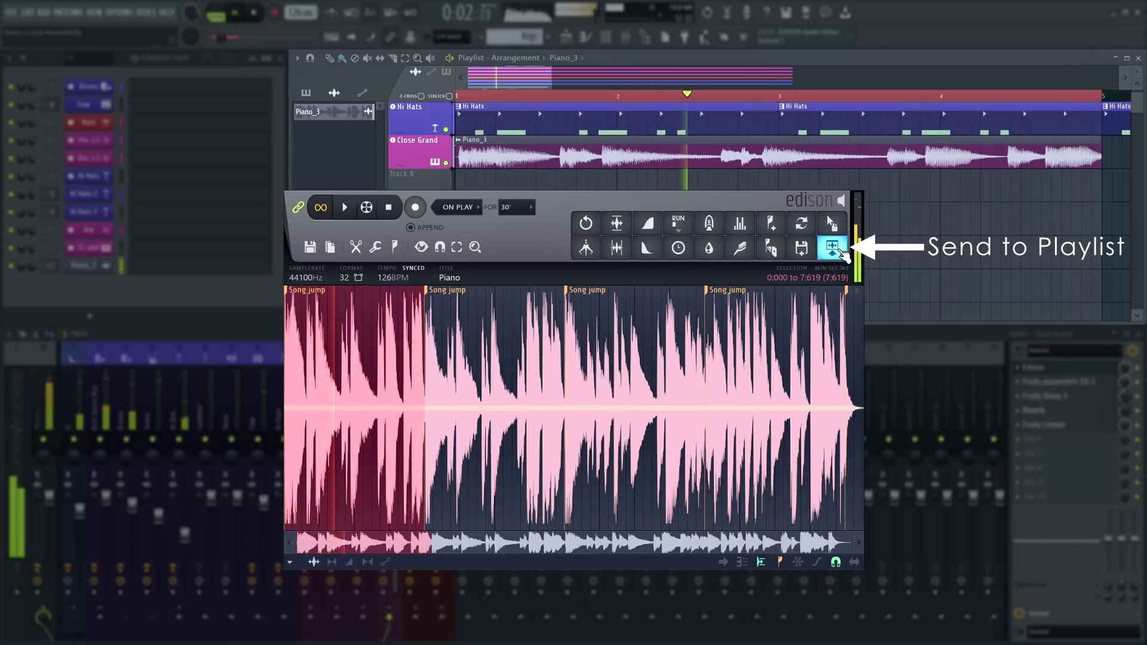